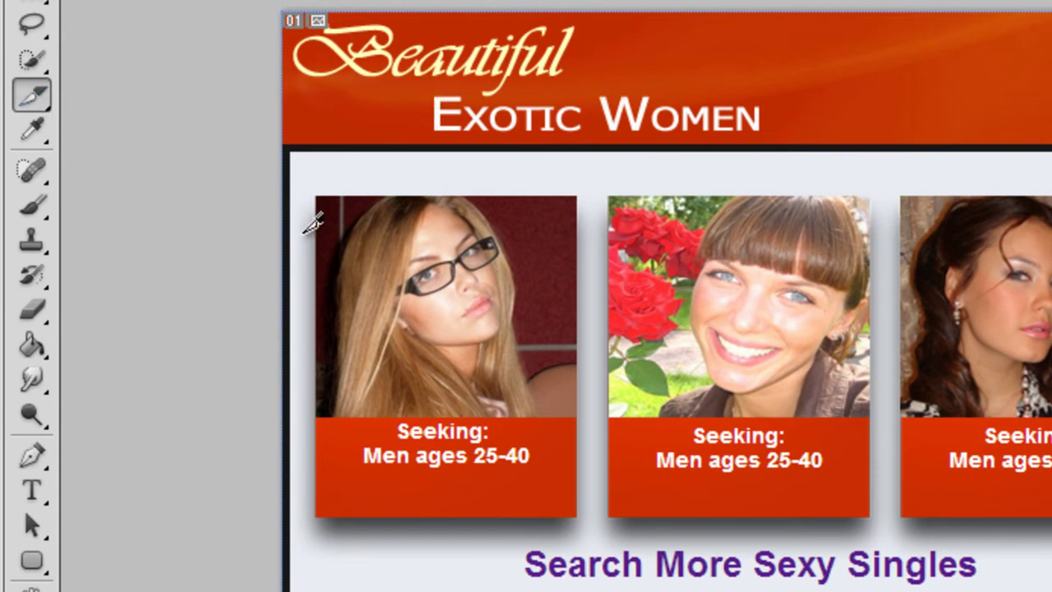
Step: Draw slices over each of the six photos in the top and bottom rows
left_click_drag(319, 198, 576, 407)
left_click_drag(478, 357, 473, 370)
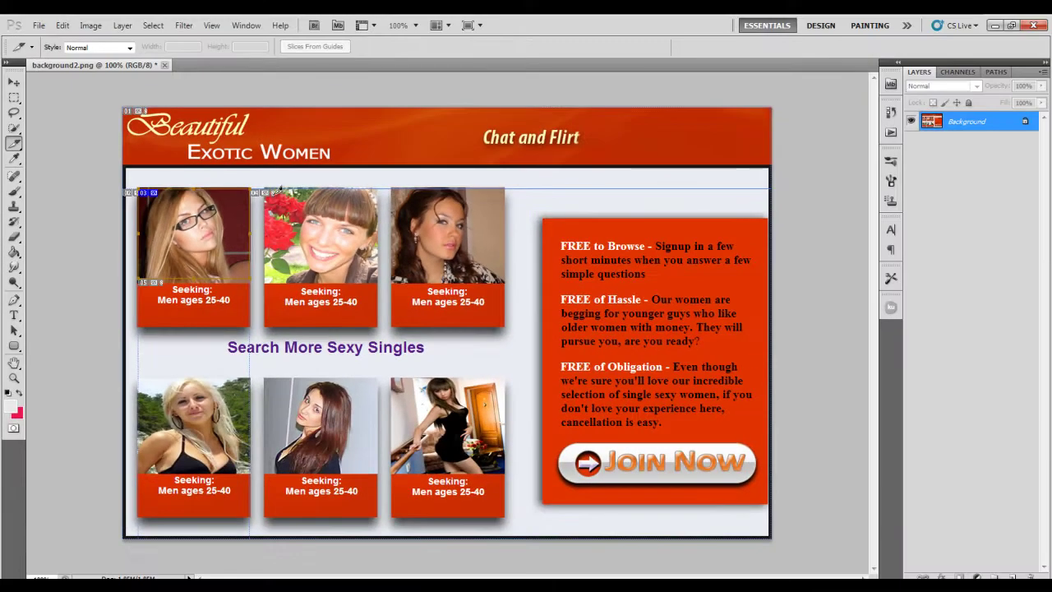
left_click_drag(263, 189, 378, 284)
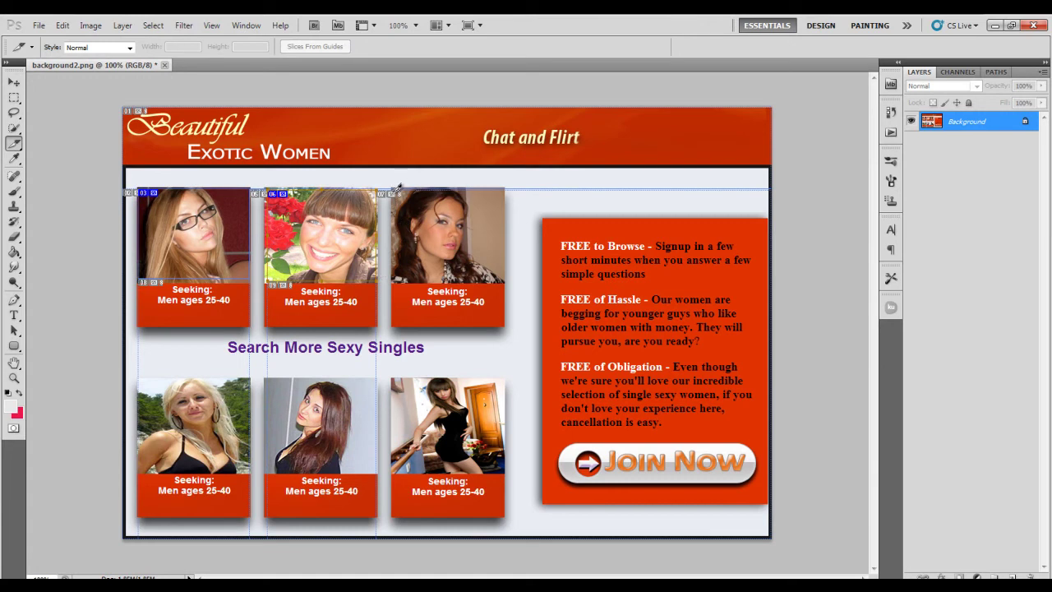
mouse_move(398, 188)
left_mouse_down()
mouse_move(460, 269)
mouse_move(487, 255)
mouse_move(501, 280)
left_mouse_up()
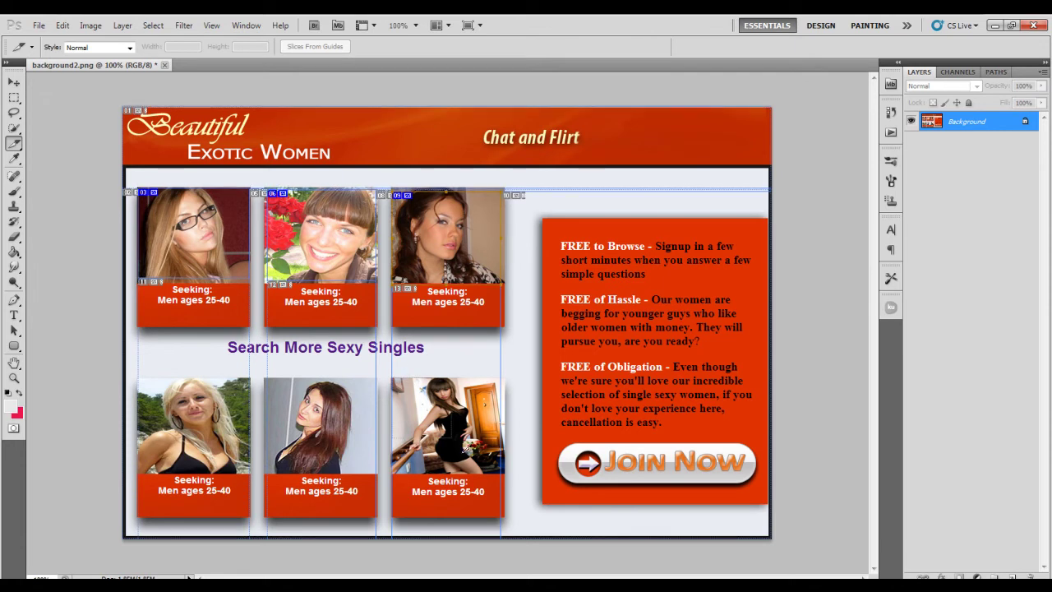
left_click_drag(499, 464, 502, 473)
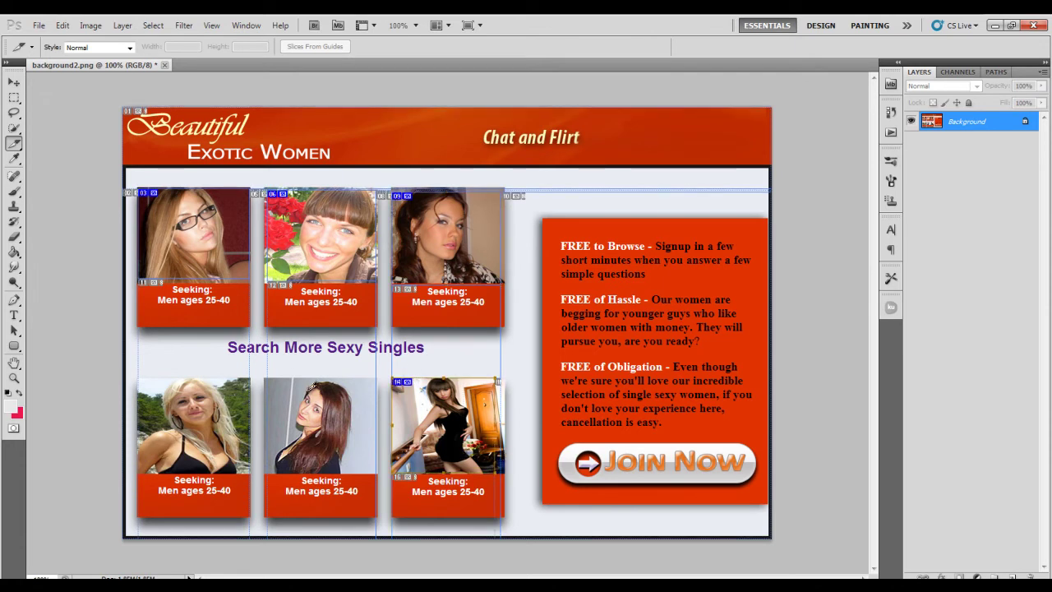
left_click_drag(268, 376, 379, 470)
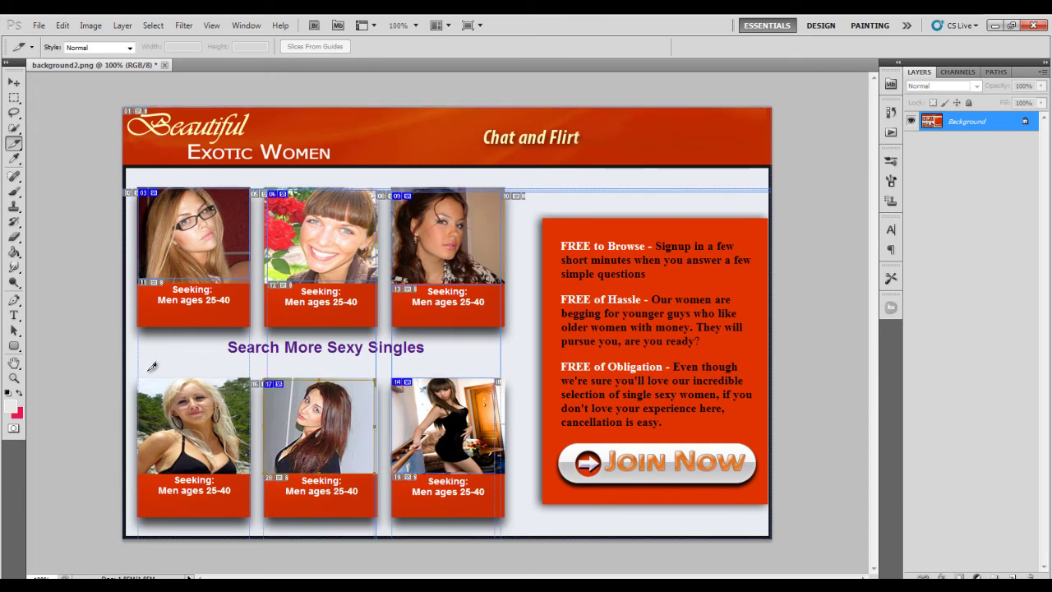
left_click_drag(141, 373, 250, 469)
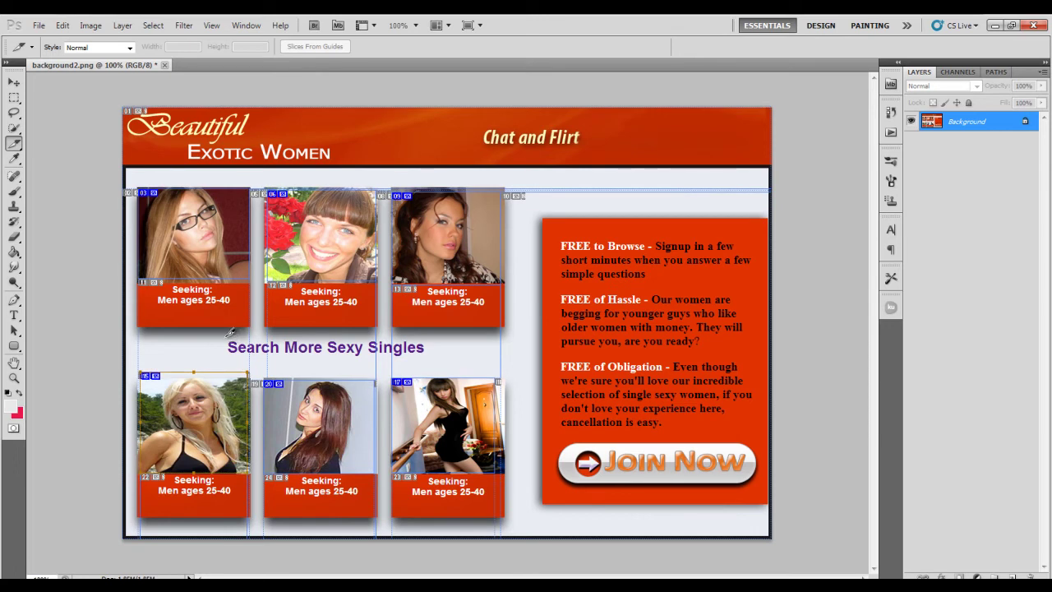
Step: Slice the Search More Sexy Singles heading, the orange text panel and the Join Now button
left_click_drag(226, 337, 430, 353)
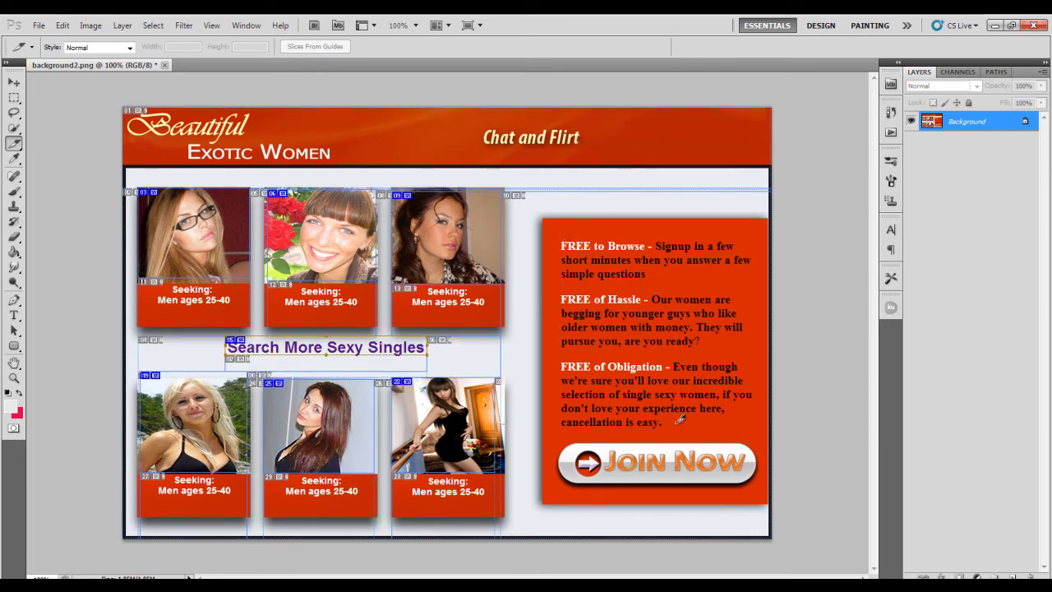
left_click_drag(743, 414, 562, 239)
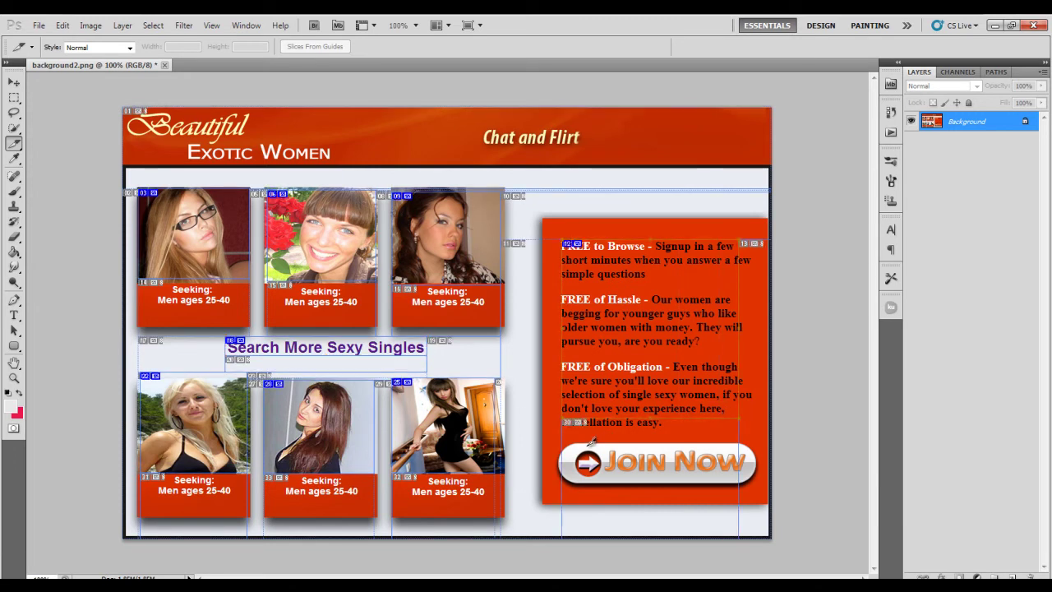
left_click_drag(623, 454, 749, 472)
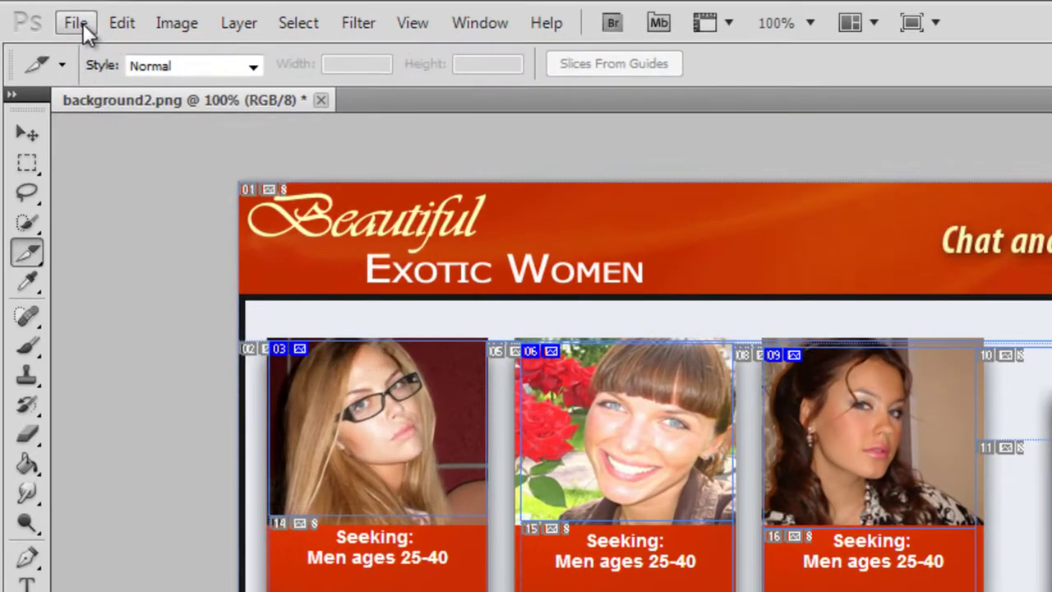
Step: In Save for Web & Devices, choose the 32-colour GIF preview in 4-Up view and save
left_click(75, 23)
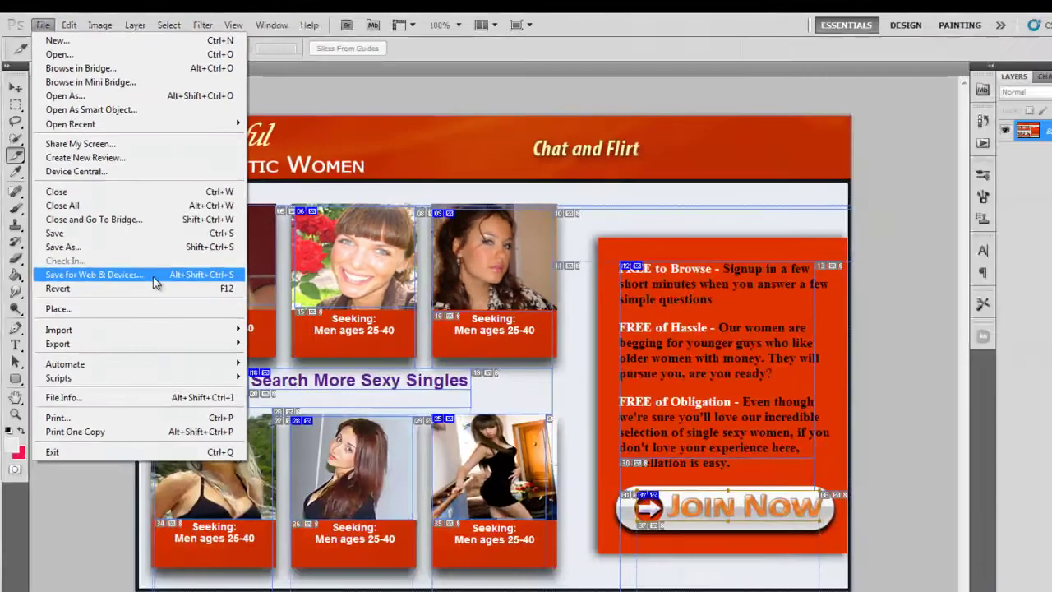
left_click(245, 465)
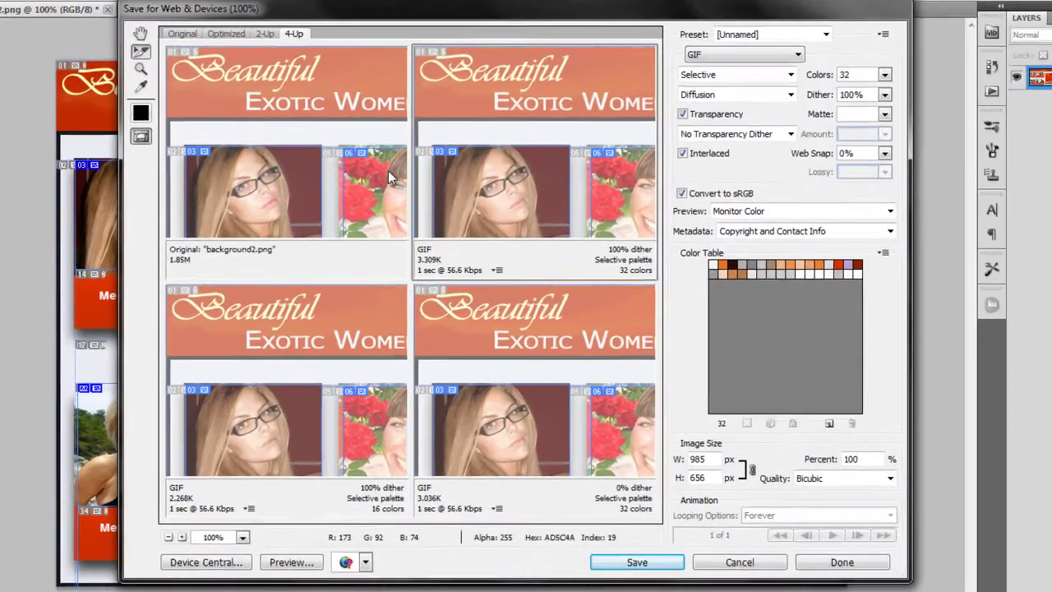
left_click(405, 216)
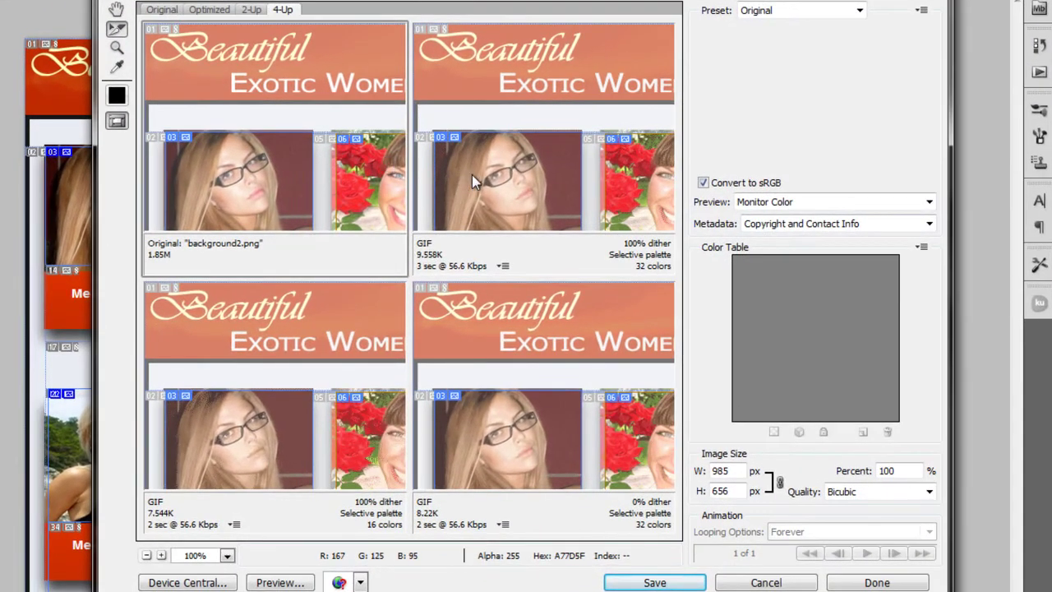
left_click(472, 174)
left_click(370, 175)
left_click(495, 160)
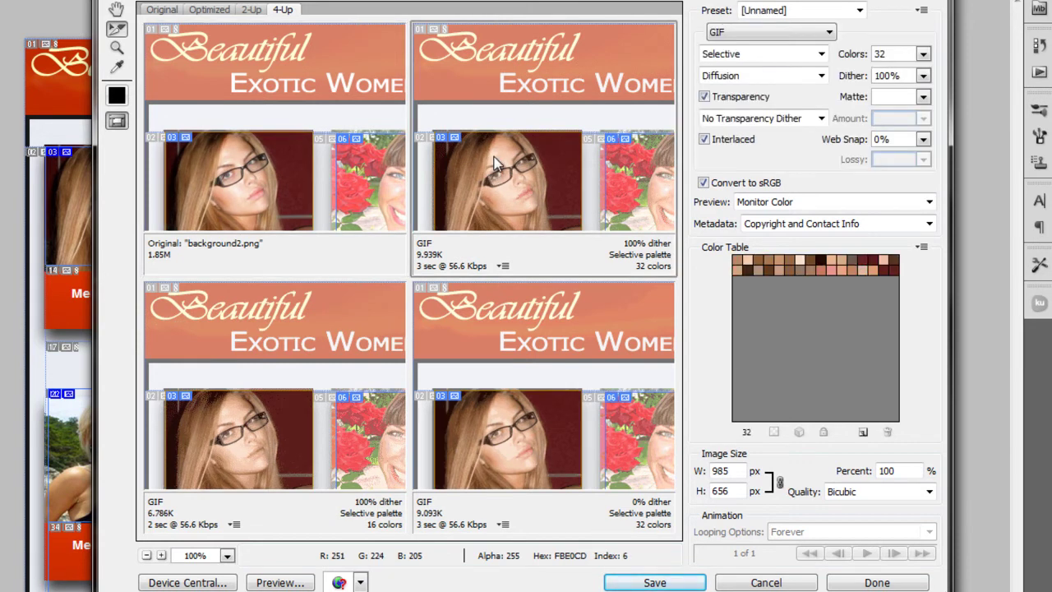
left_click(676, 584)
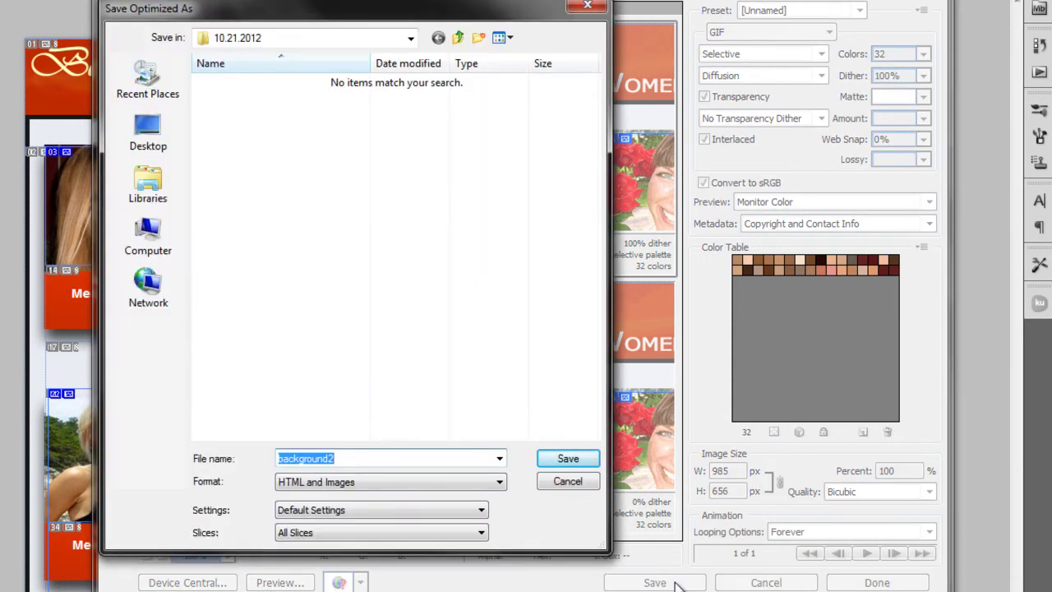
Step: Save the export as 'index' in HTML and Images format
type("inde")
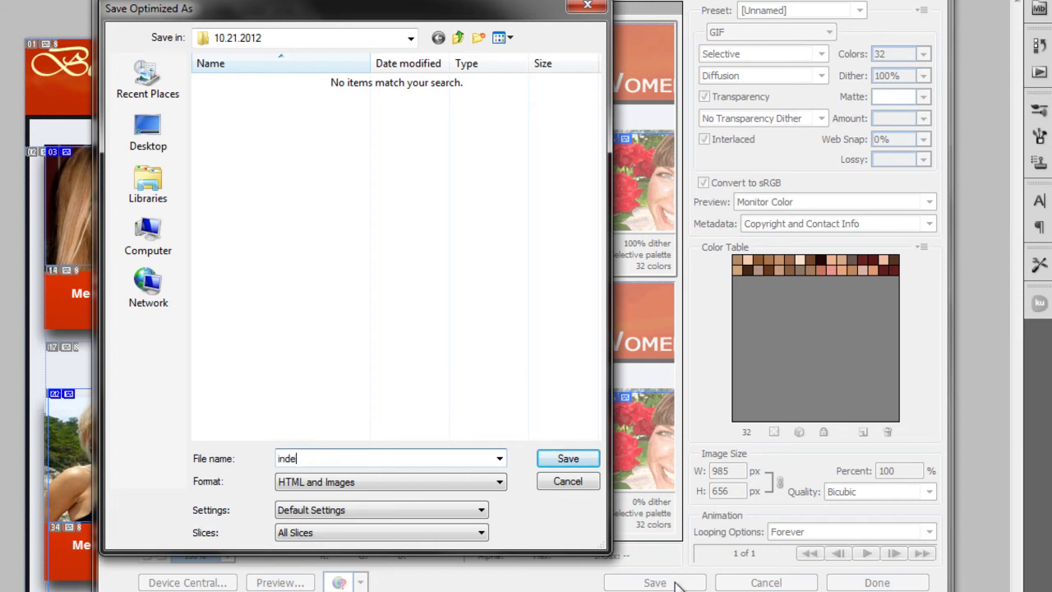
type("sx")
left_click(491, 485)
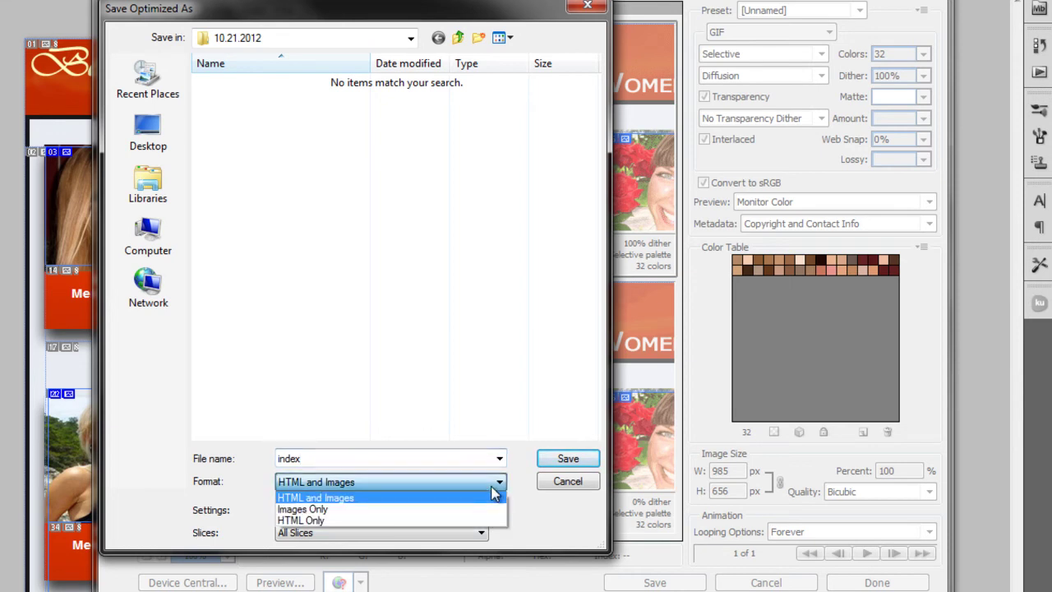
left_click(399, 498)
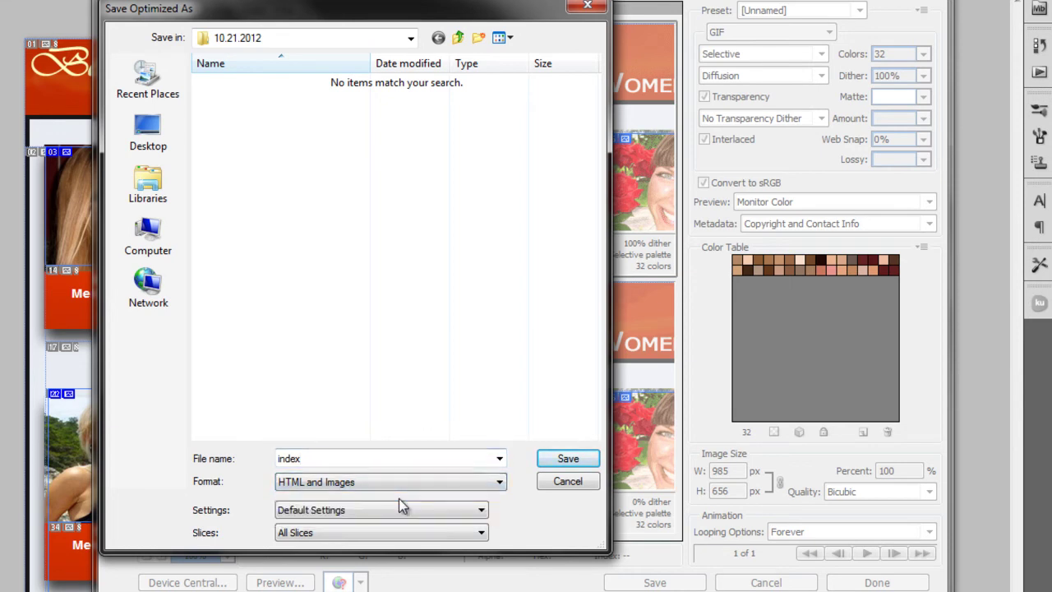
left_click(567, 460)
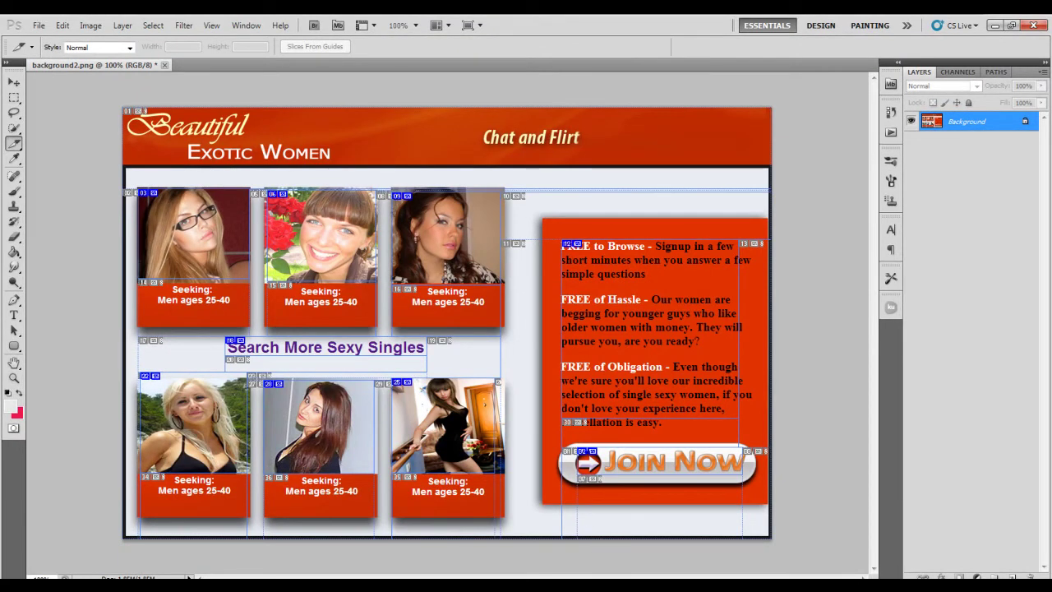
Step: Check the exported images folder in the 10.21.2012 export folder
key("alt+Tab")
double_click(206, 176)
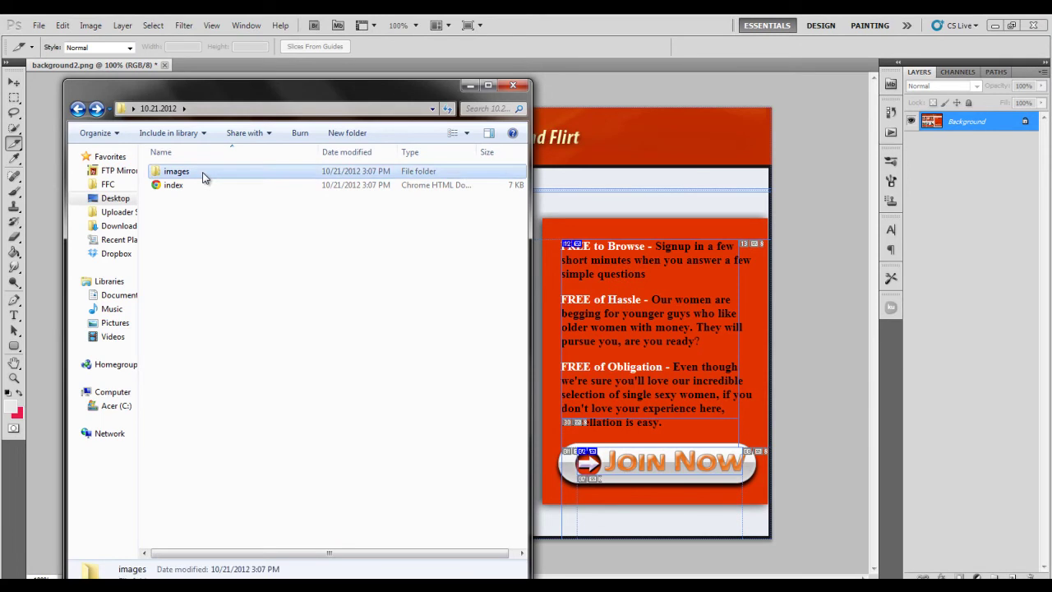
left_click(78, 109)
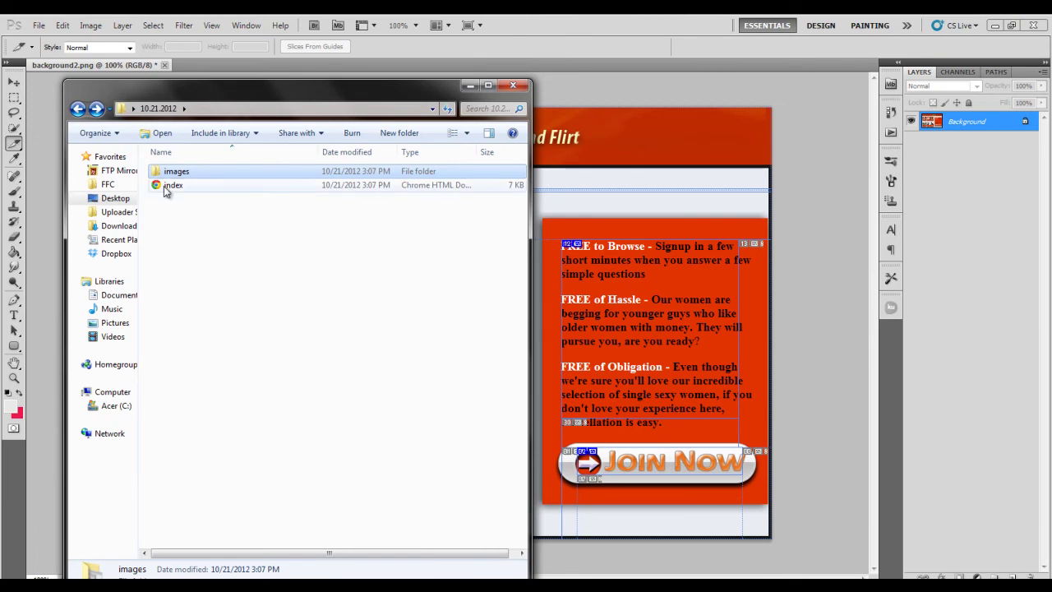
Step: Open the exported index page with Dreamweaver 8
left_click(167, 186)
right_click(167, 185)
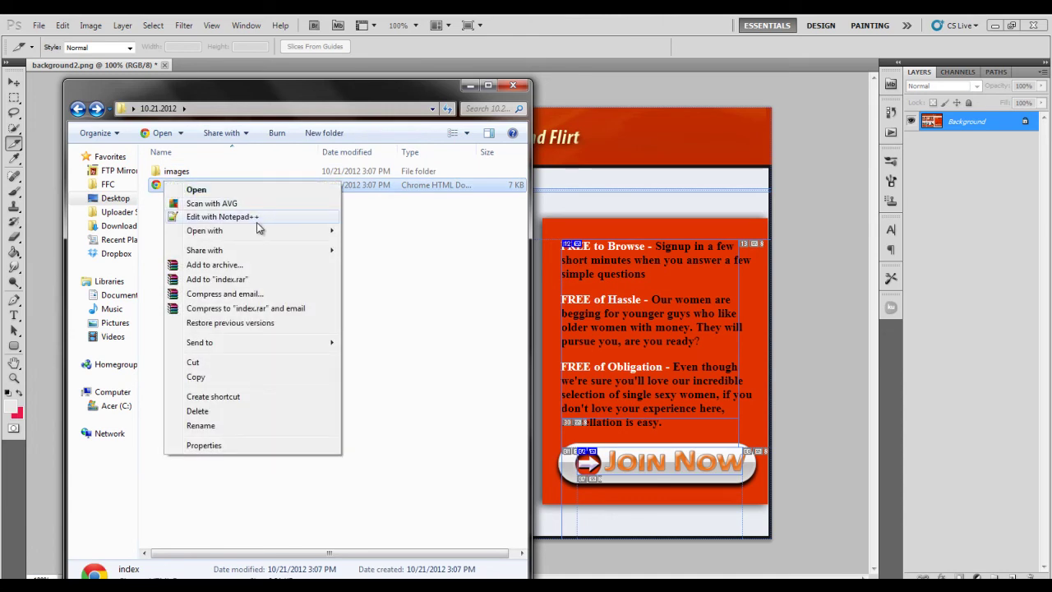
mouse_move(296, 233)
left_click(378, 230)
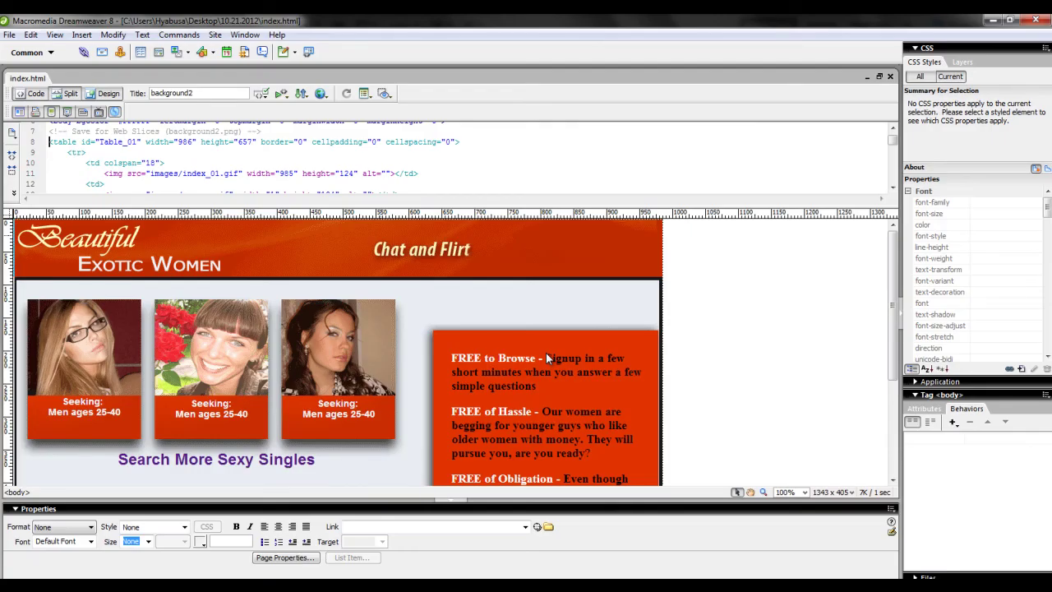
Step: Set the Table_01 layout table's alignment to Center
left_click(773, 351)
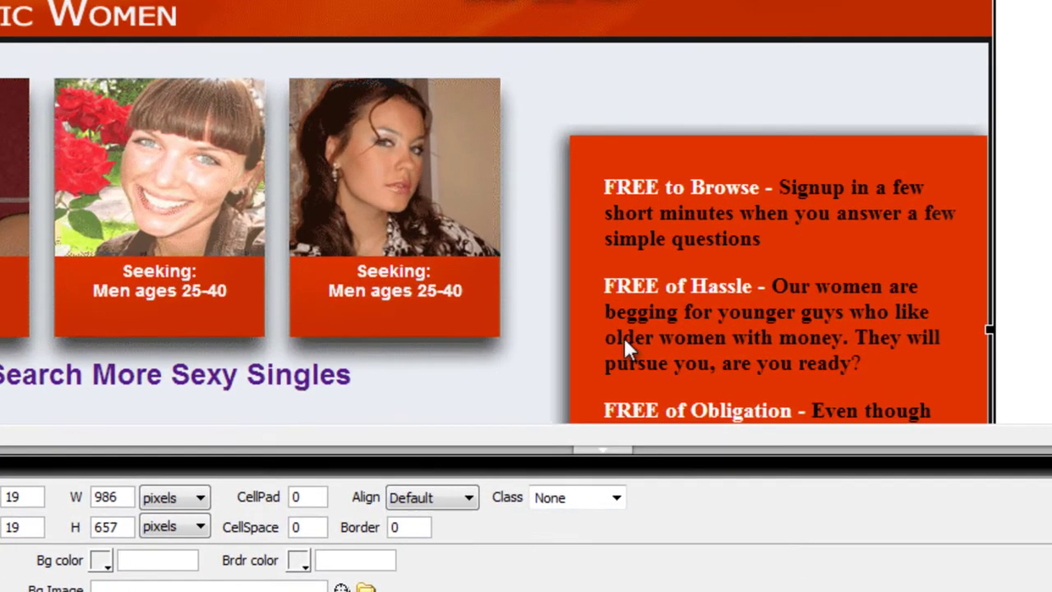
left_click(468, 498)
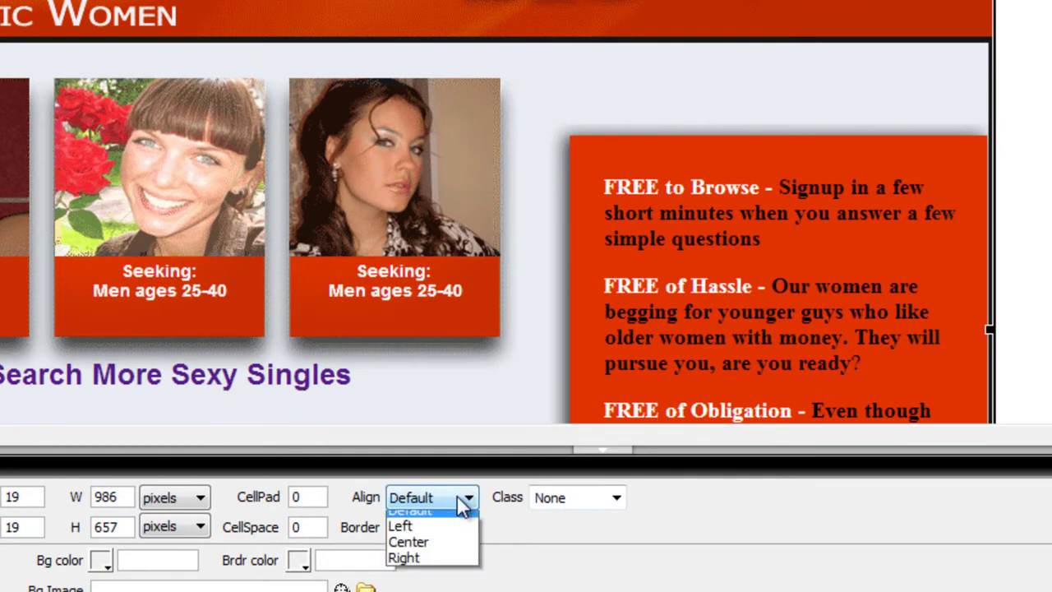
left_click(413, 553)
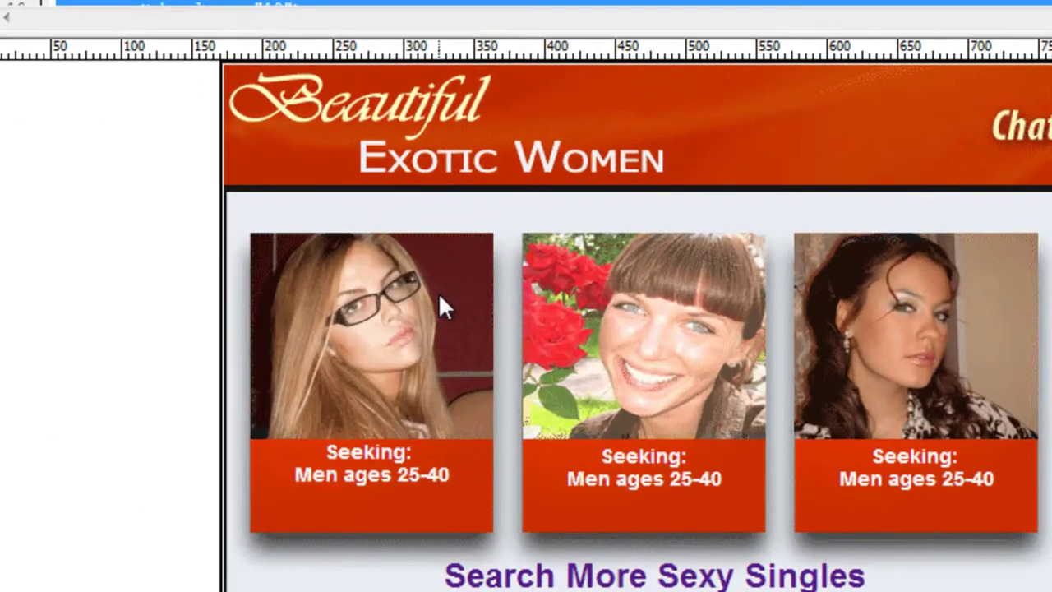
left_click(227, 326)
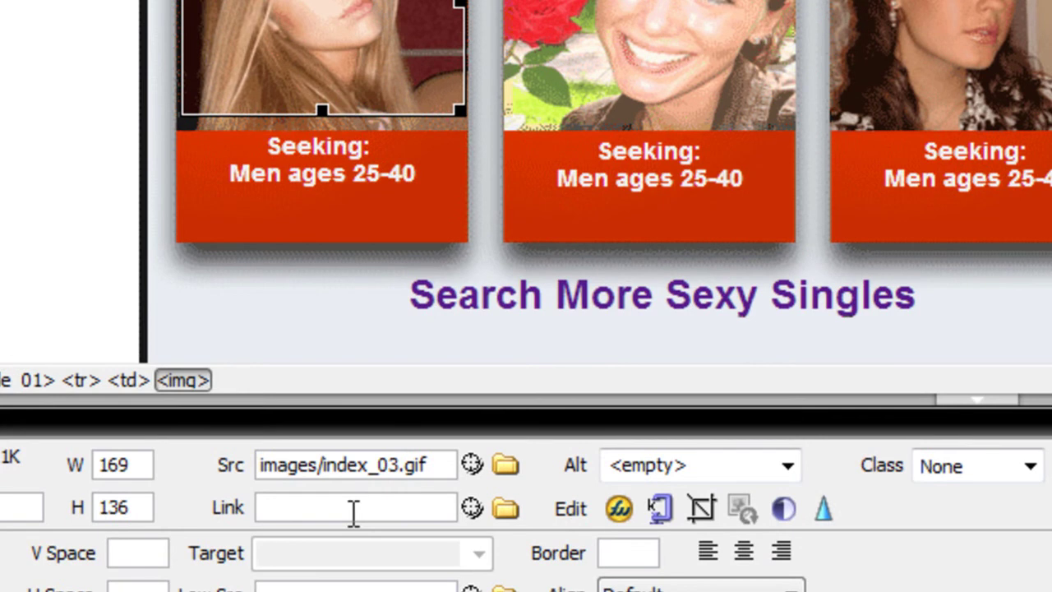
Step: Link the first, second and third top-row photos to redirect.php
left_click(353, 508)
type("redirec")
type("tt")
key("BackSpace")
key("BackSpace")
type("t.php")
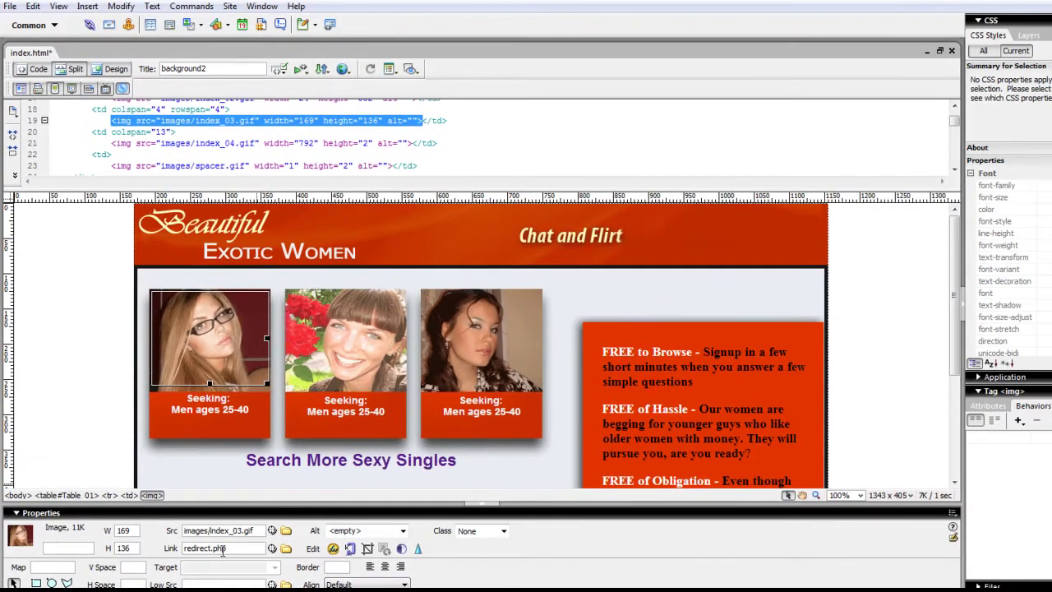
left_click(352, 366)
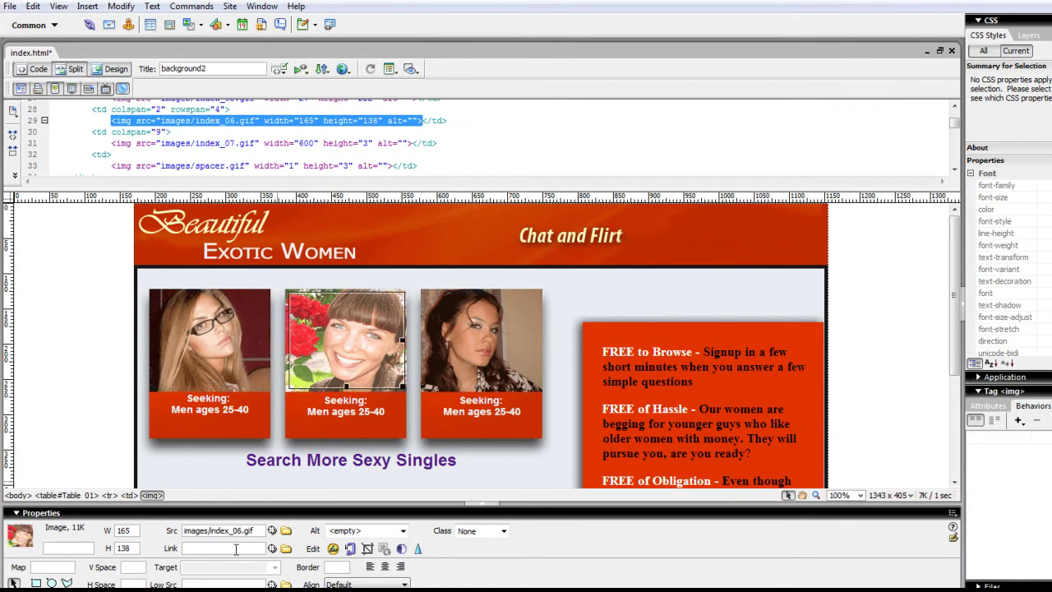
left_click(236, 549)
type("redirect.php")
left_click(466, 376)
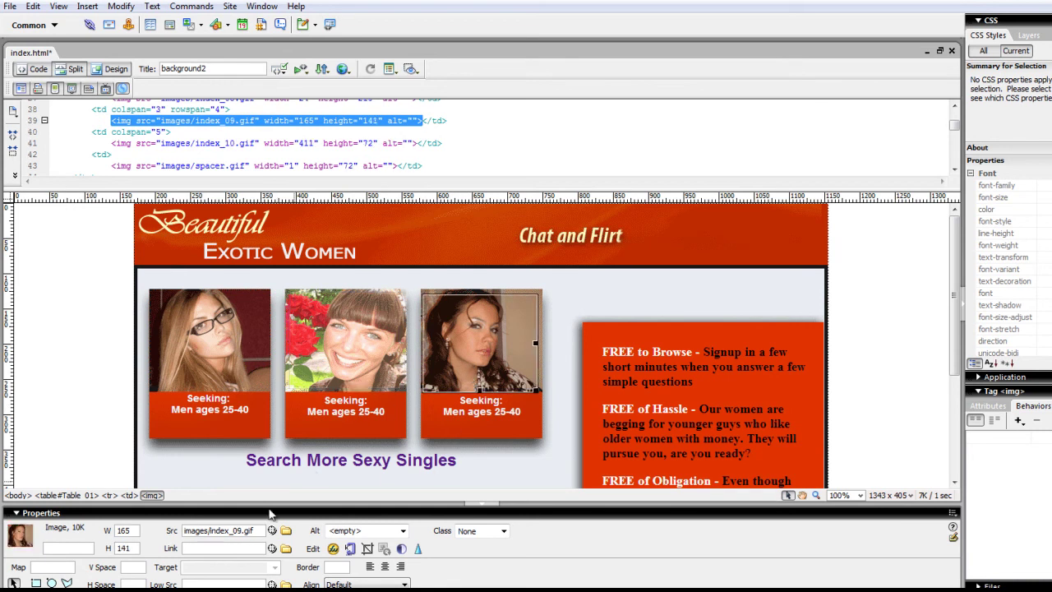
left_click(236, 548)
type("redirect.php")
Step: Select the Search More Sexy Singles heading, orange text panel and Join Now images
left_click(320, 465)
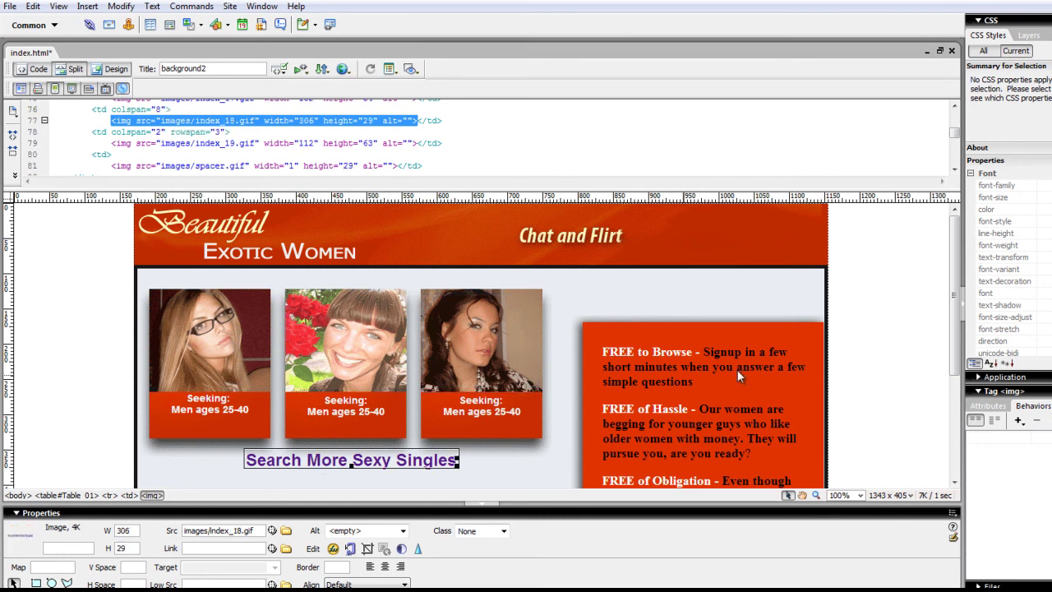
left_click(701, 409)
left_click_drag(956, 331, 952, 410)
left_click(705, 426)
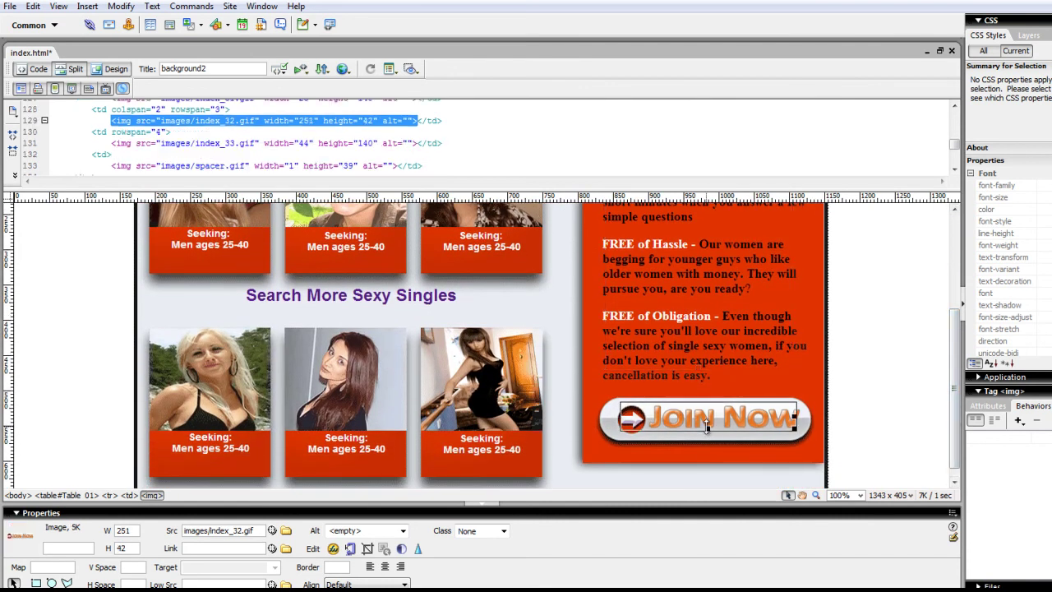